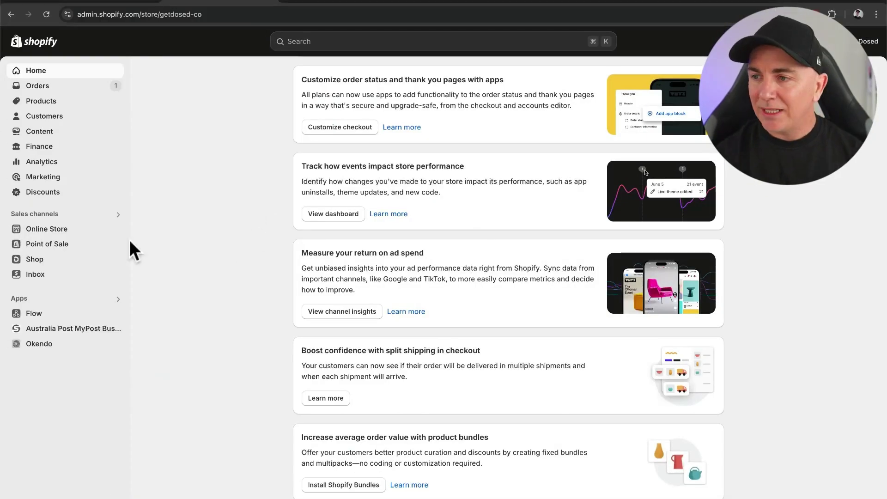
- Bring up all recommended sales channels and go to the App Store's selling-online apps
click(36, 215)
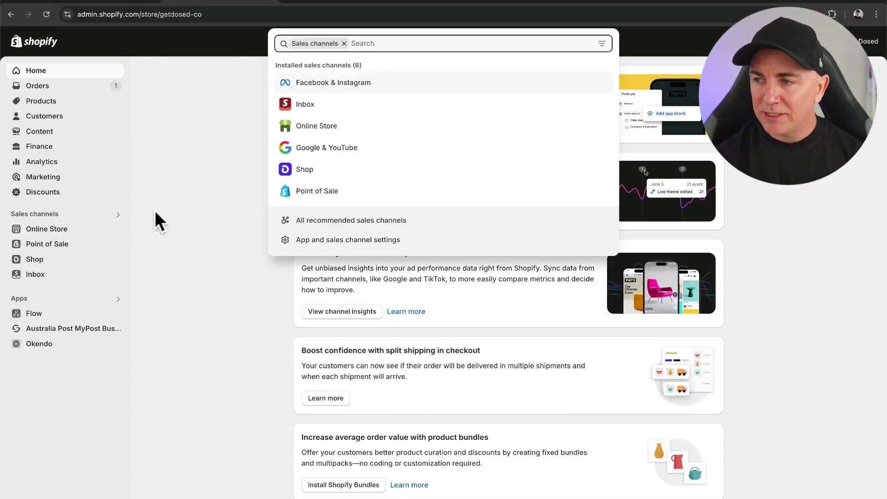
click(372, 230)
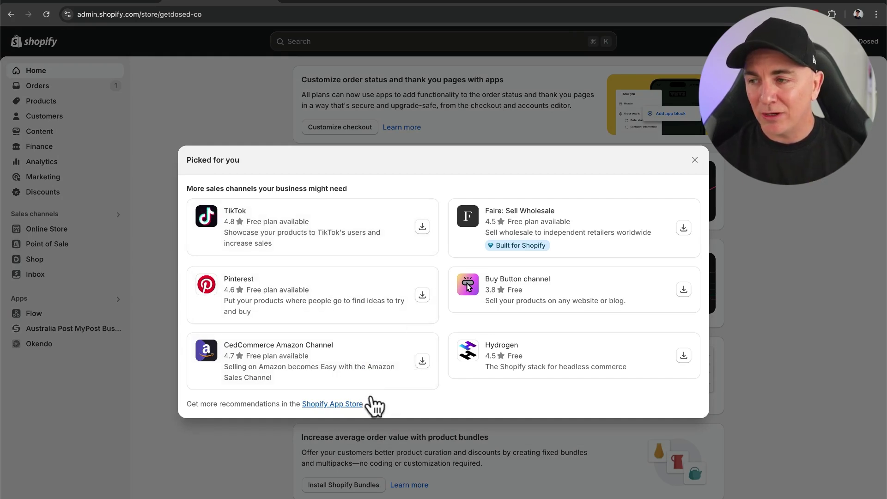
click(334, 405)
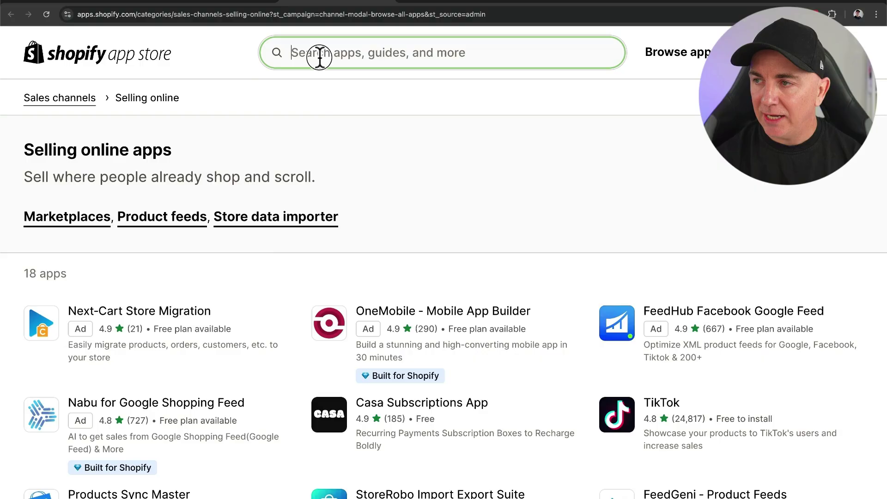
- Search the App Store for 'tiktok' and install the TikTok app on the store
click(320, 54)
text(tikto)
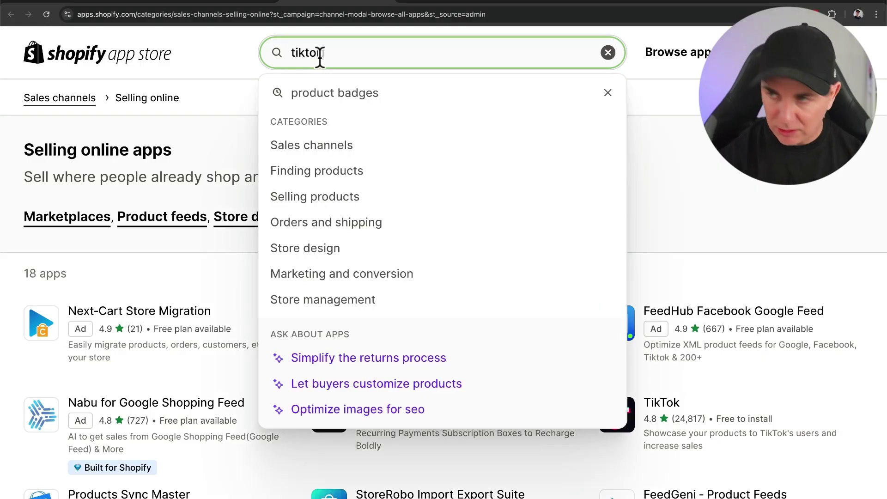
text(k)
key(Return)
scroll(259, 129, down, 2)
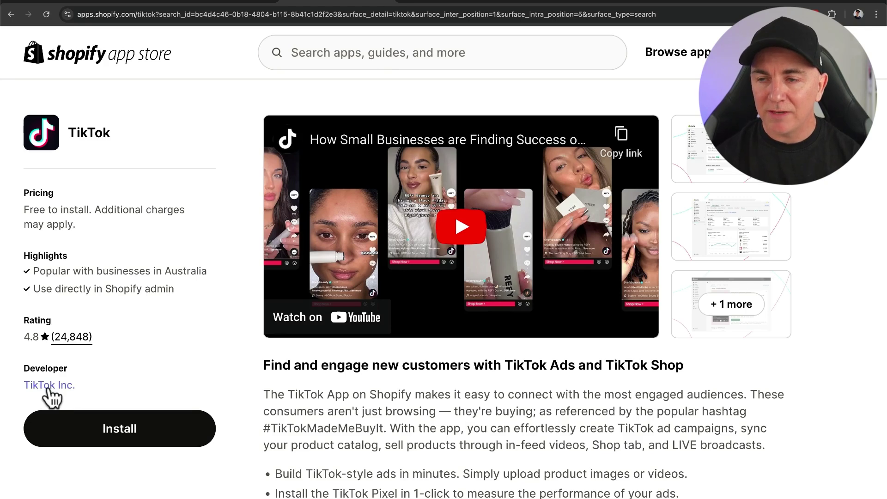
click(114, 433)
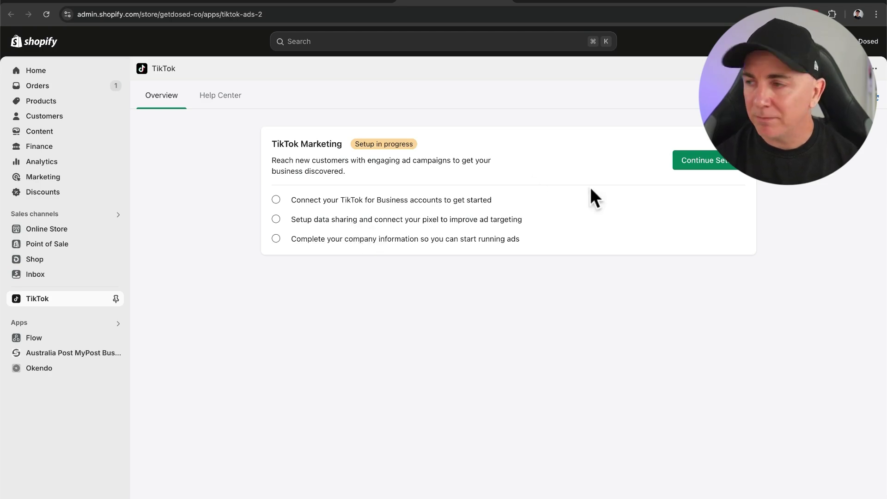
- Log in with TikTok and connect the TikTok For Business and Business Center accounts
click(707, 160)
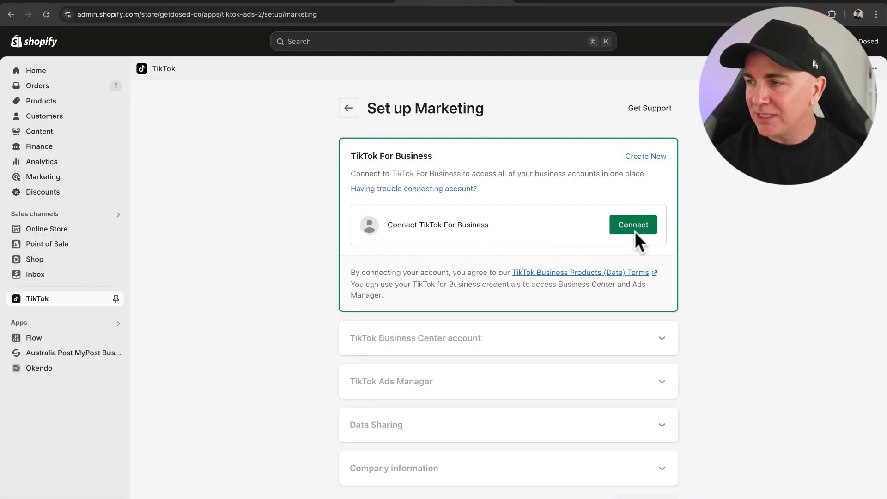
click(635, 231)
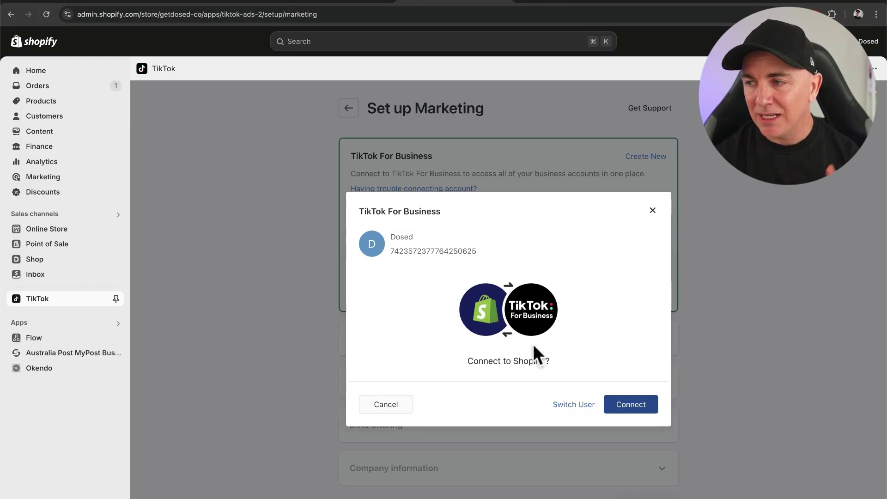
click(573, 407)
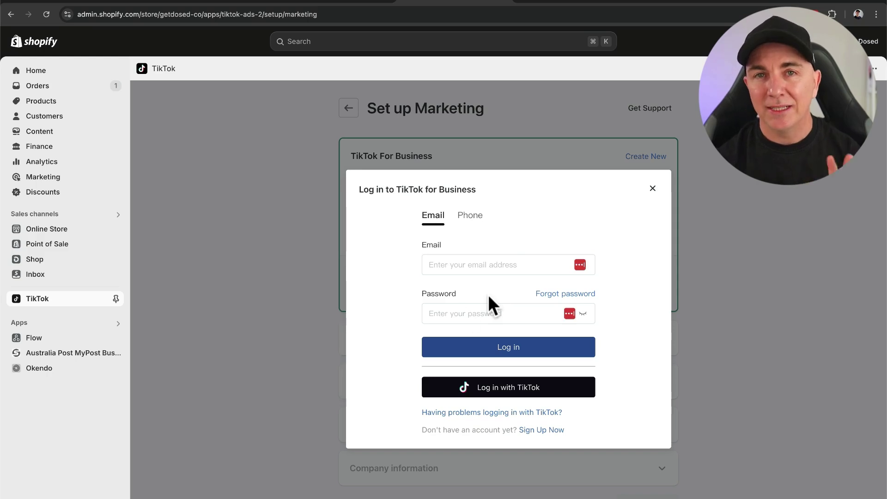
click(511, 390)
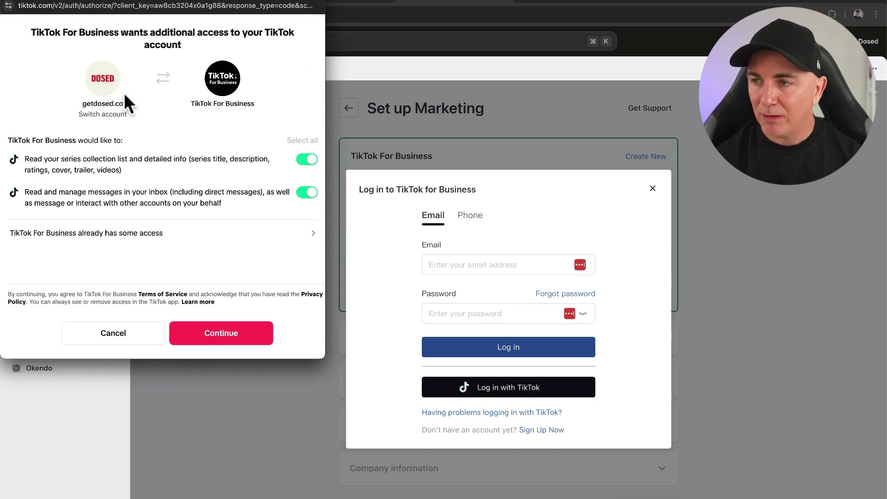
click(230, 329)
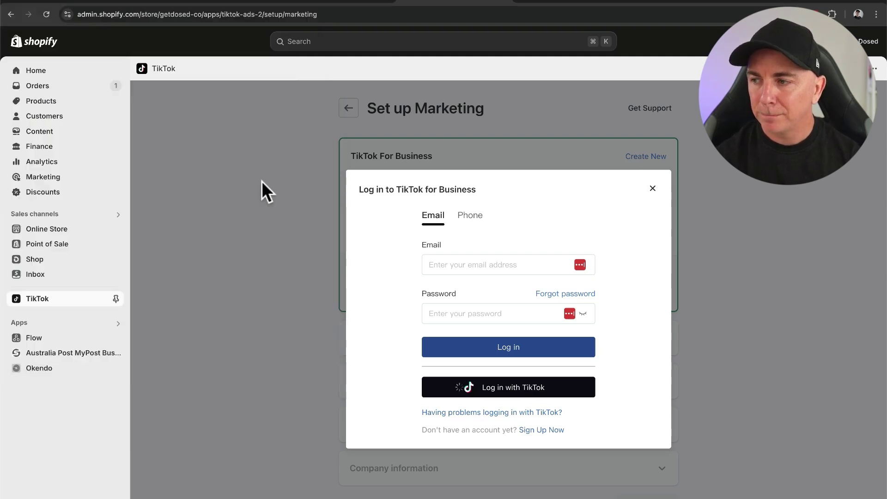
click(632, 405)
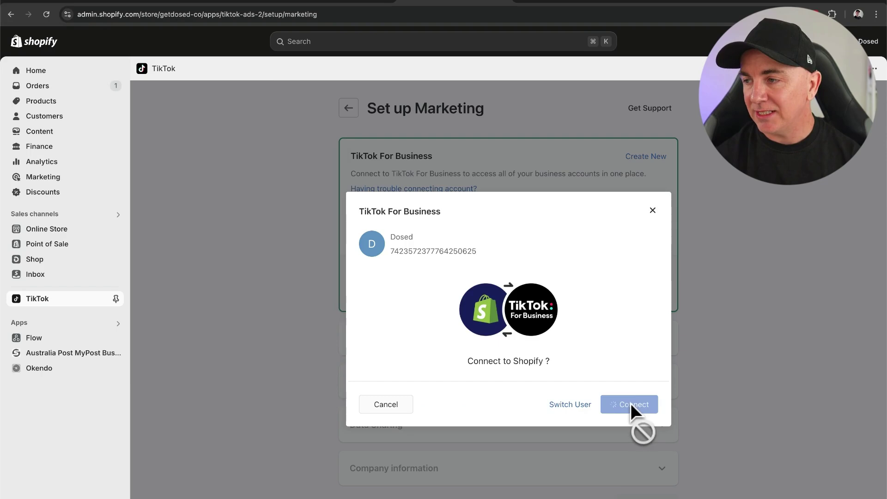
click(629, 271)
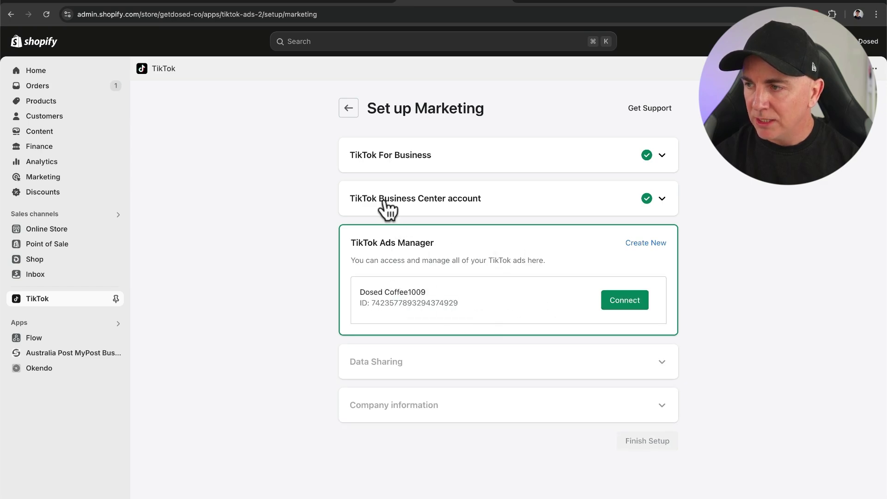
- Review both connected accounts, then connect the listed TikTok Ads Manager account
click(660, 157)
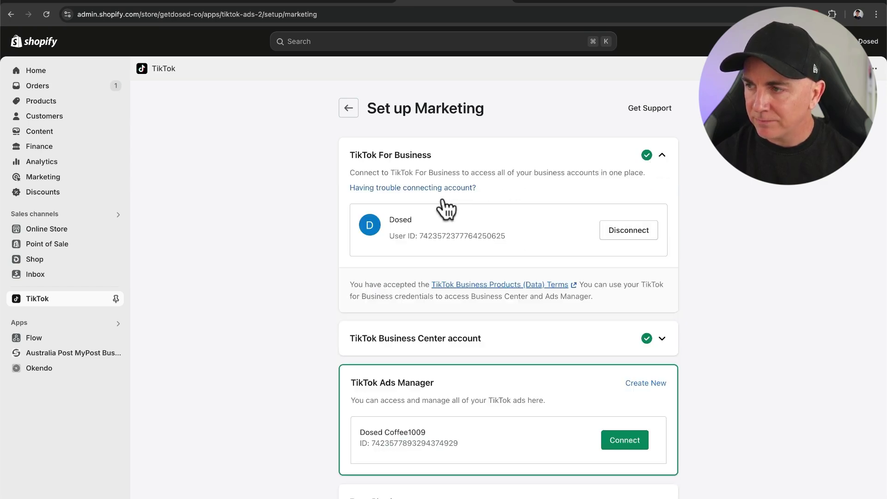
click(662, 340)
scroll(485, 211, down, 3)
scroll(488, 224, up, 1)
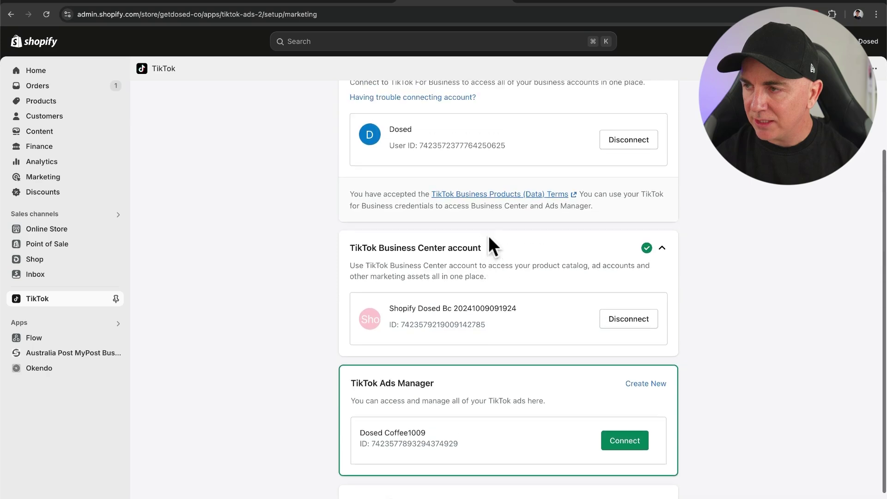
scroll(487, 258, up, 3)
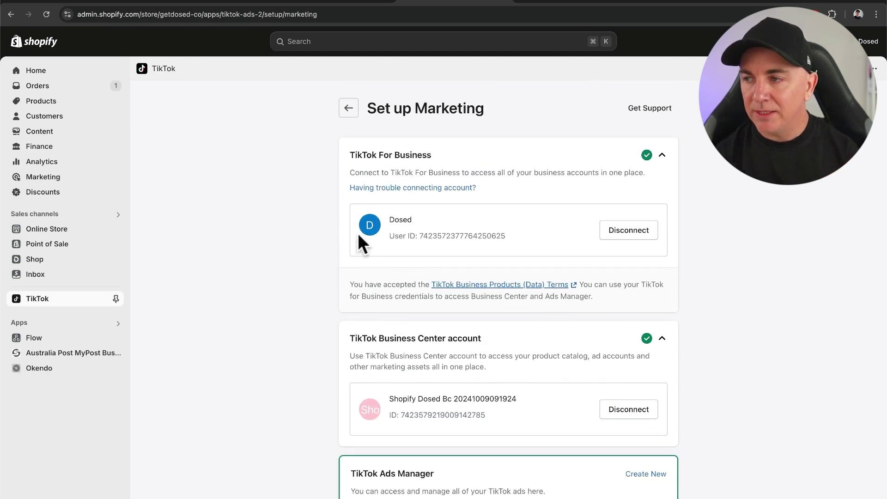
scroll(524, 228, down, 3)
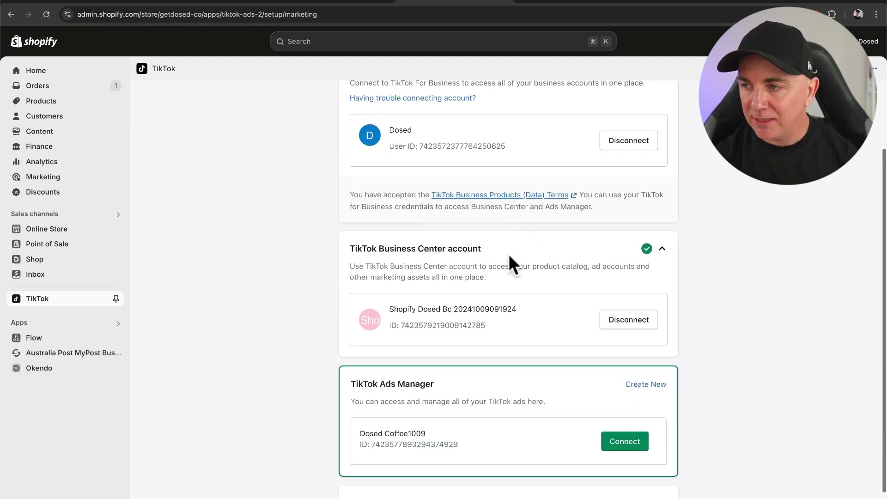
scroll(490, 324, down, 2)
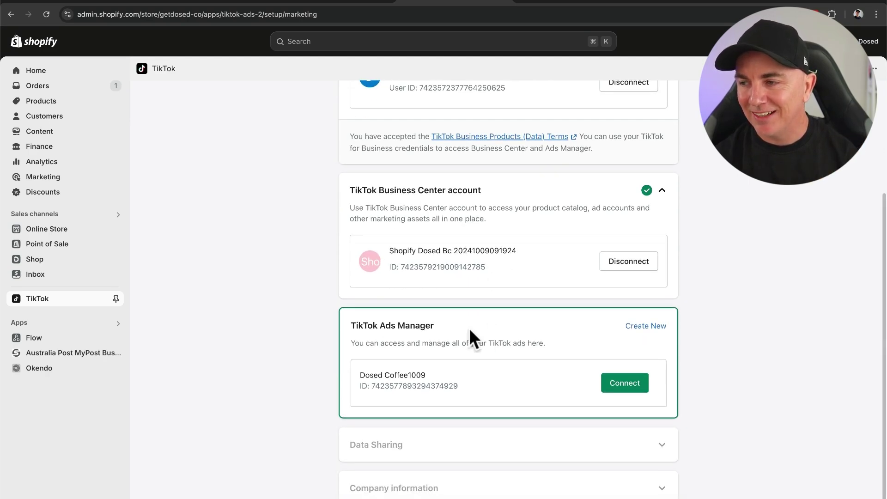
click(623, 389)
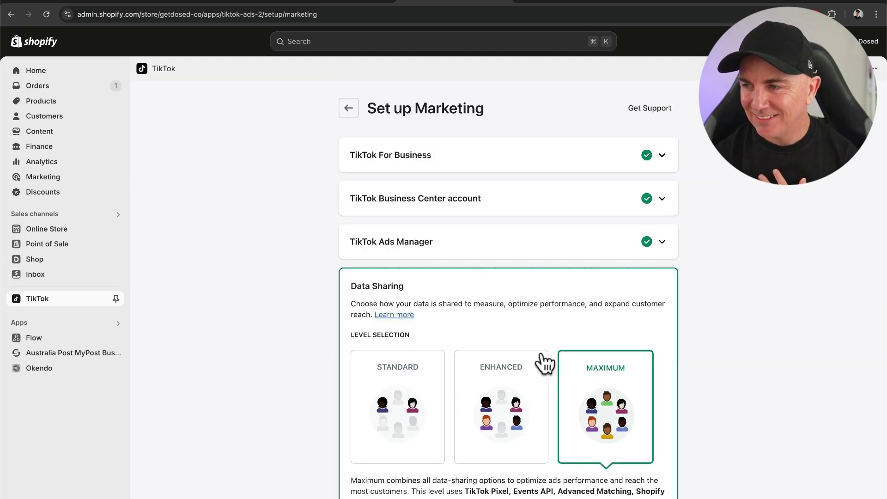
scroll(539, 323, down, 2)
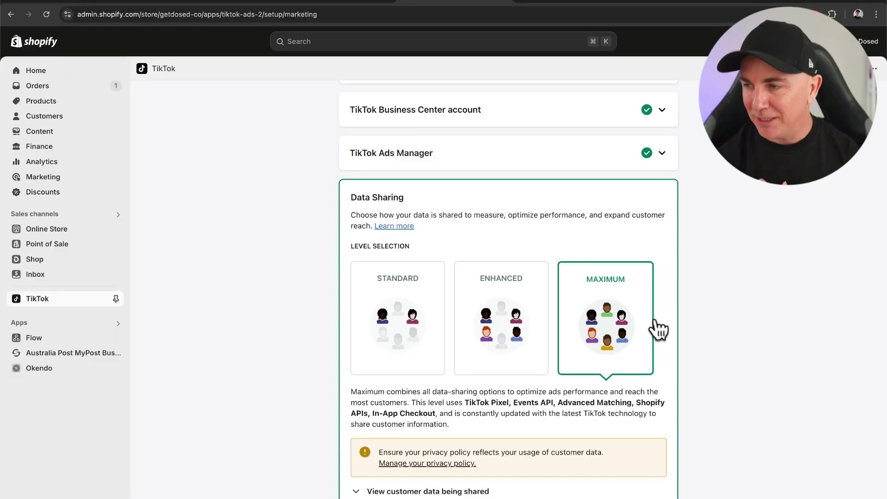
- Create a new TikTok pixel, keep it selected, and confirm with Maximum data sharing
scroll(661, 323, down, 3)
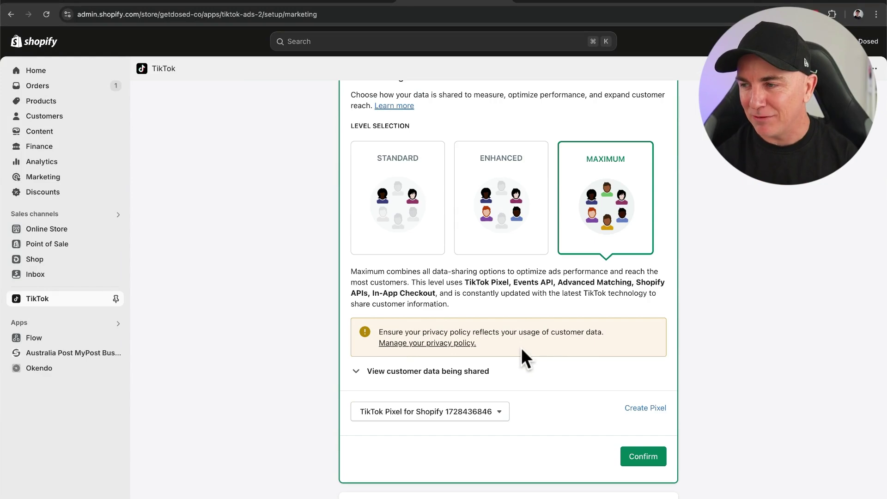
scroll(547, 357, down, 1)
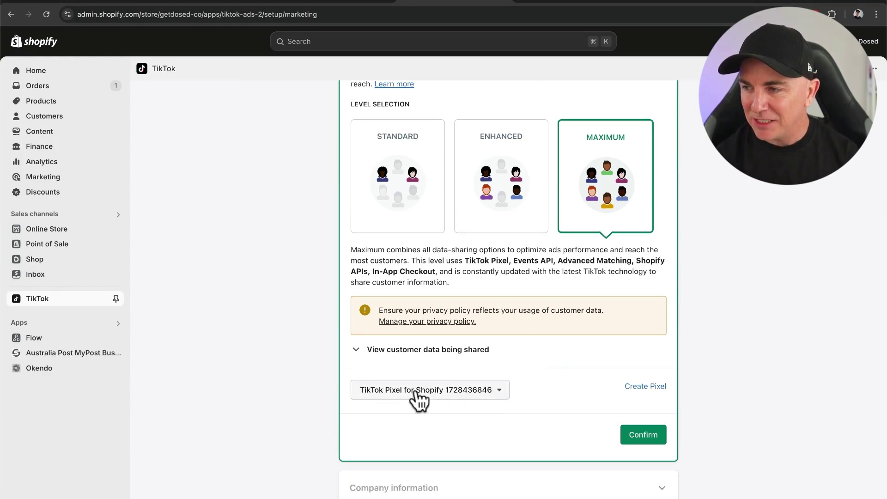
click(418, 395)
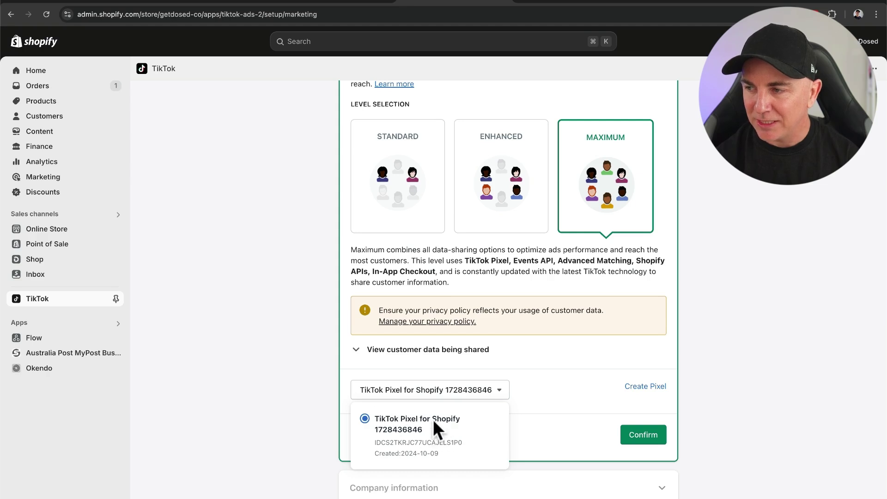
click(532, 386)
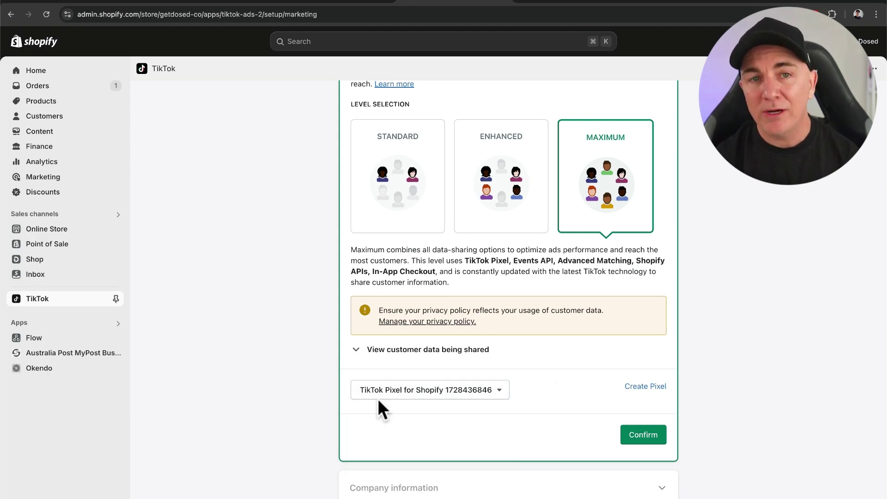
click(645, 387)
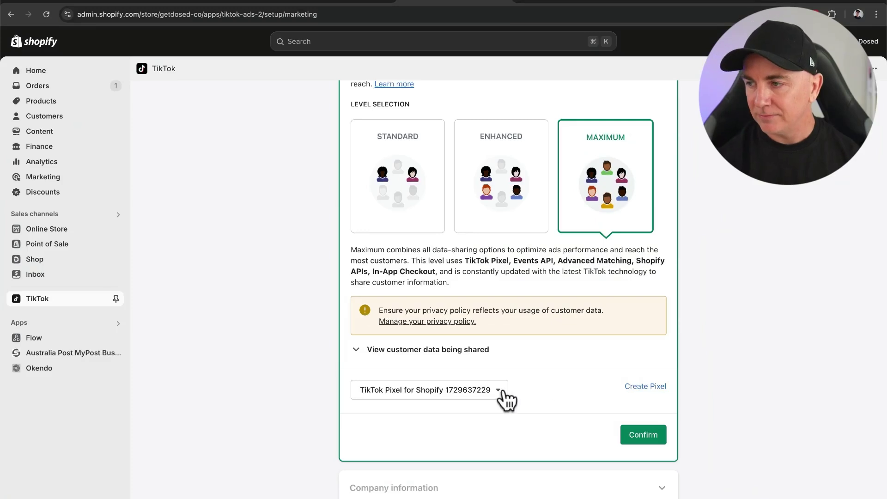
click(507, 400)
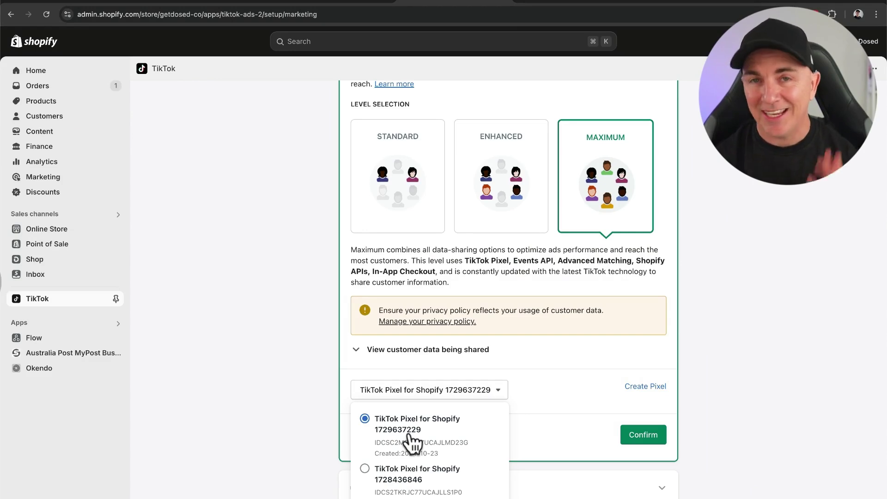
click(558, 437)
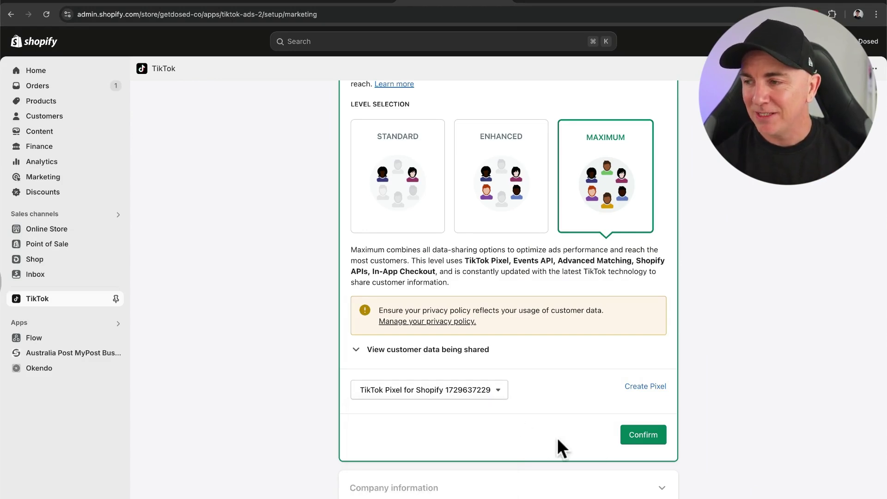
click(645, 435)
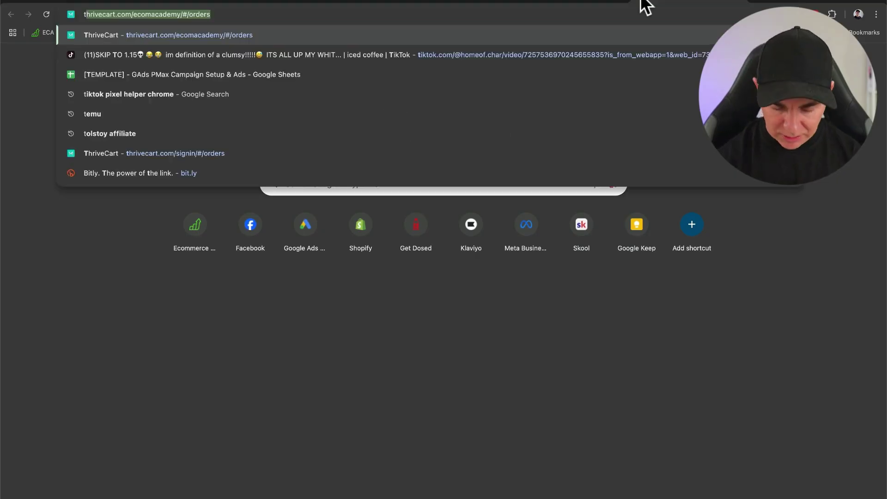
- Search Google for 'tiktok pixel helper chrome' and view its Chrome Web Store page
click(467, 183)
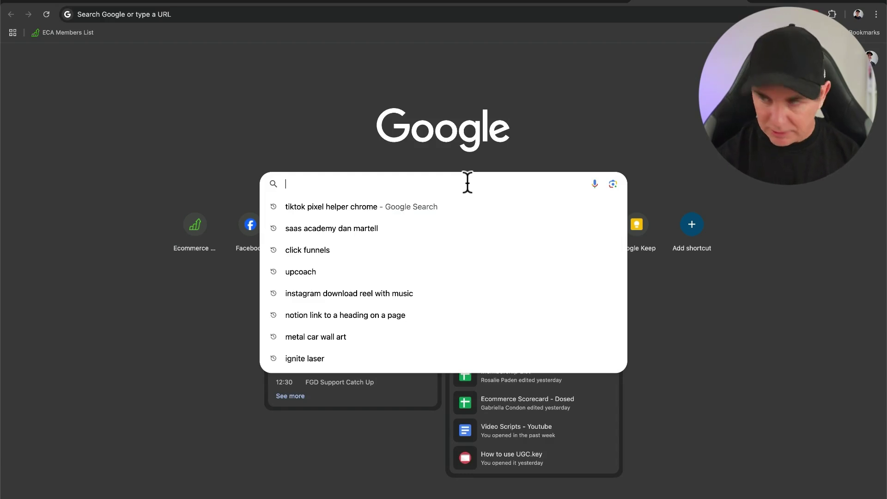
click(359, 206)
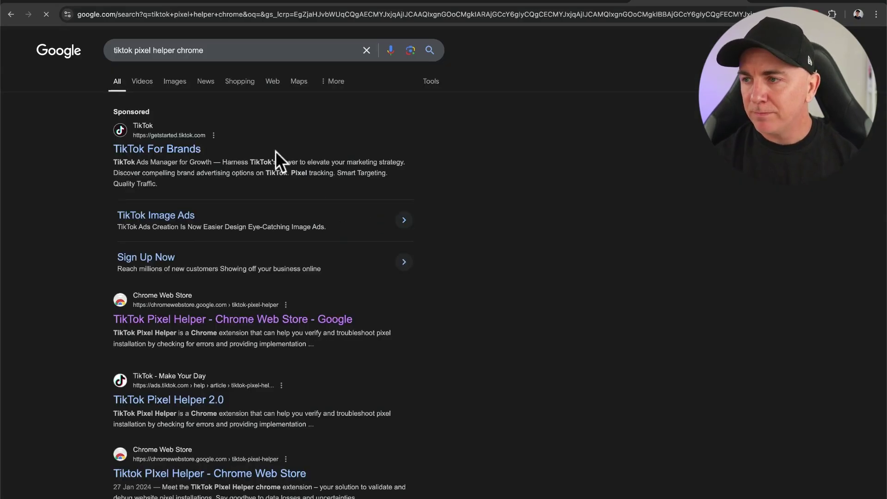
scroll(185, 277, down, 2)
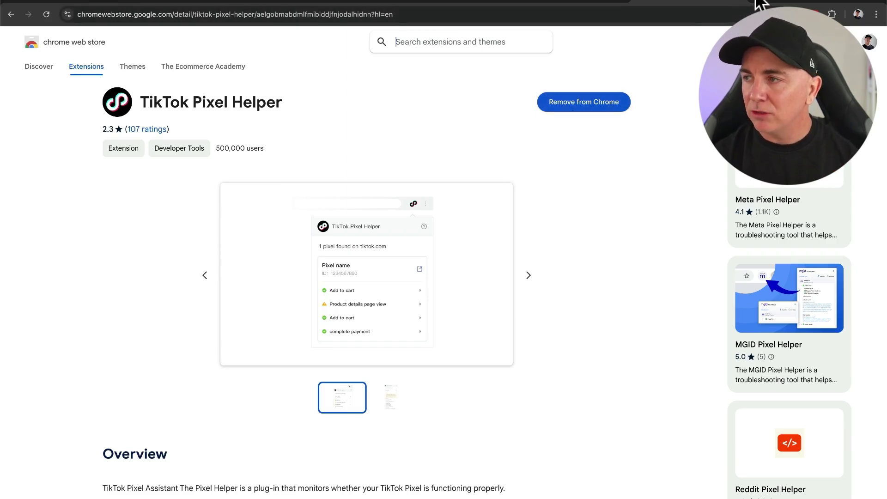
key(super+t)
- Load getdosed.co and check TikTok Pixel Helper detects the pixel's Pageview event
text(getd)
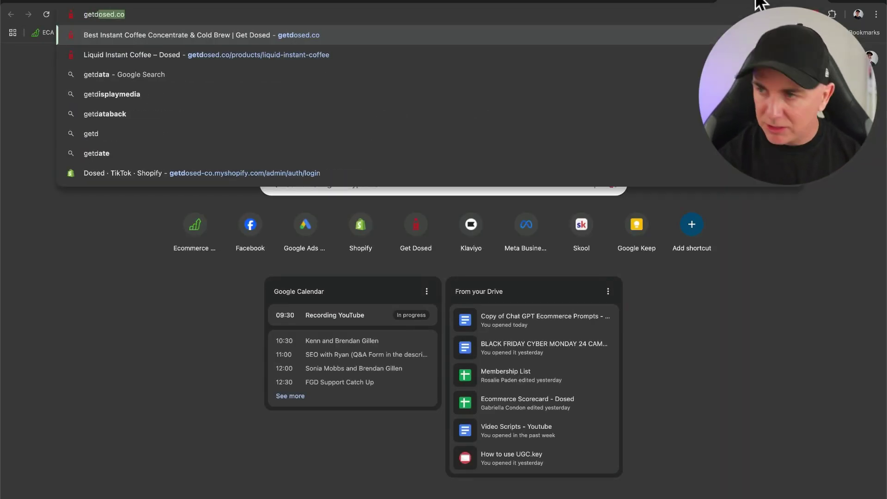
key(Return)
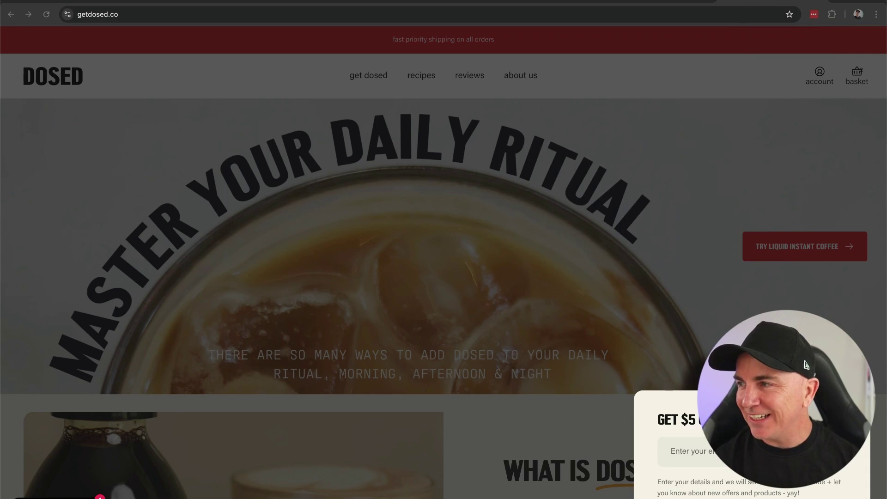
click(832, 15)
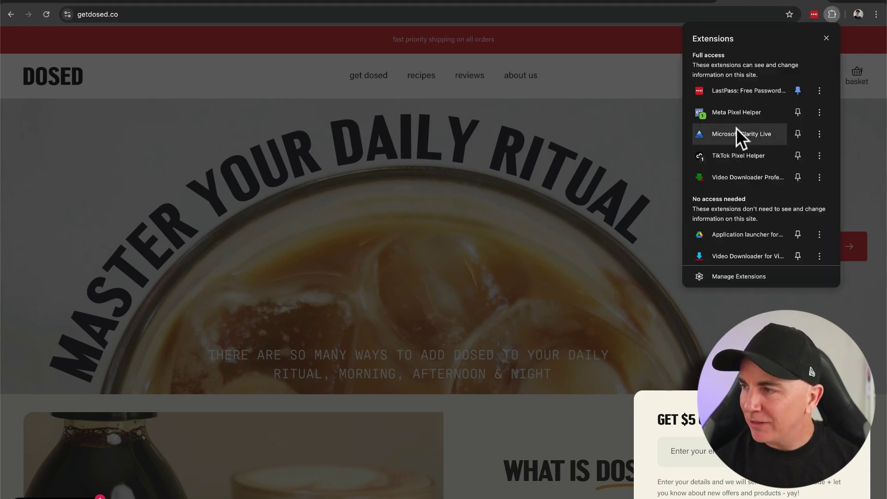
click(734, 155)
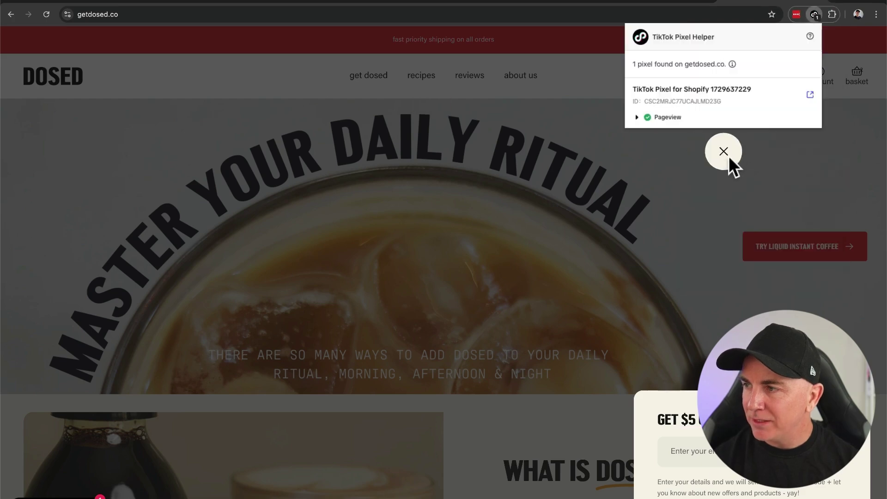
click(640, 121)
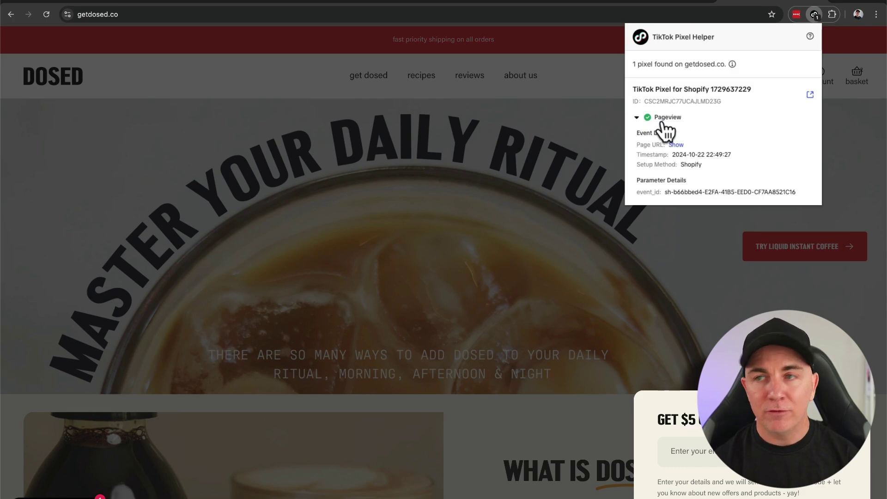
click(804, 365)
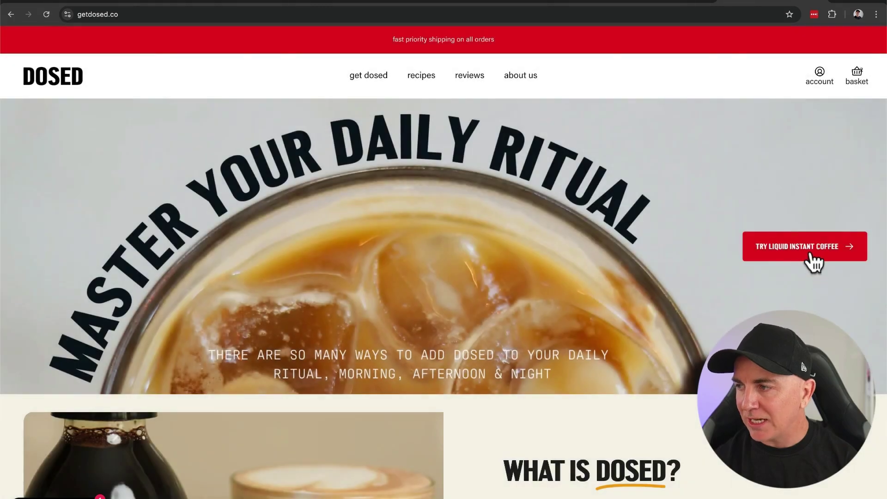
- Open the Liquid Instant Coffee product page and add a bottle to the cart
click(812, 257)
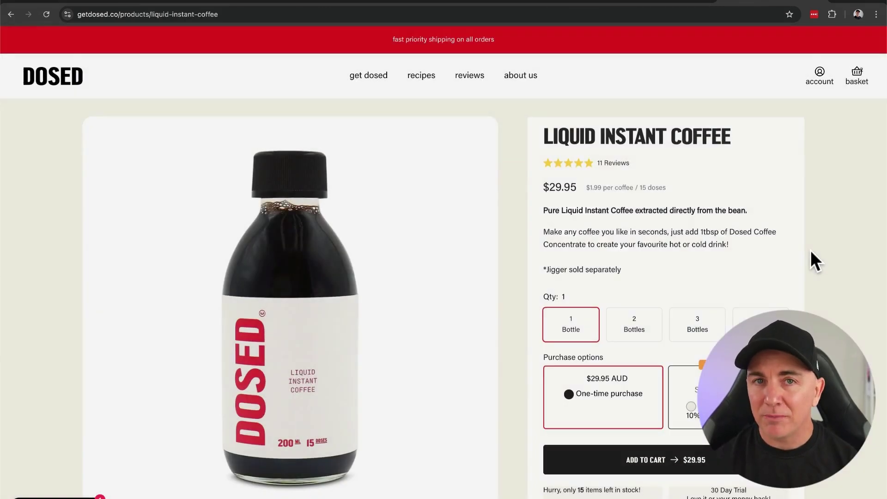
scroll(656, 432, down, 3)
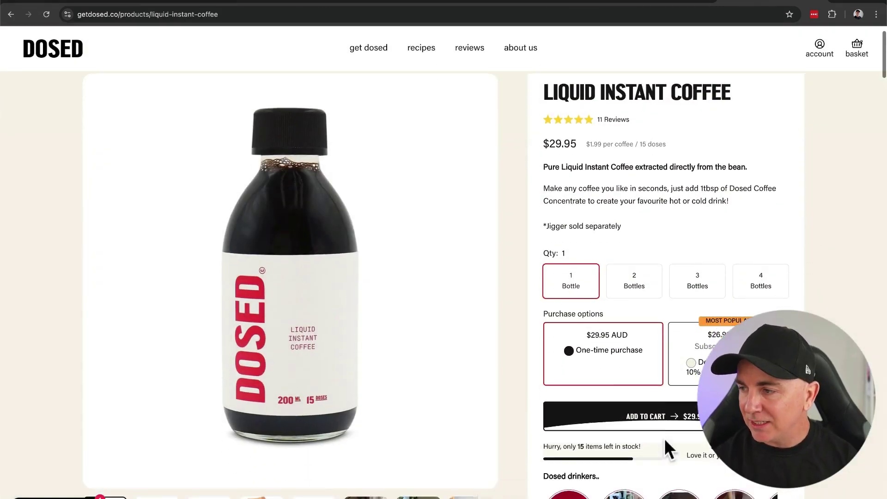
scroll(654, 396, down, 5)
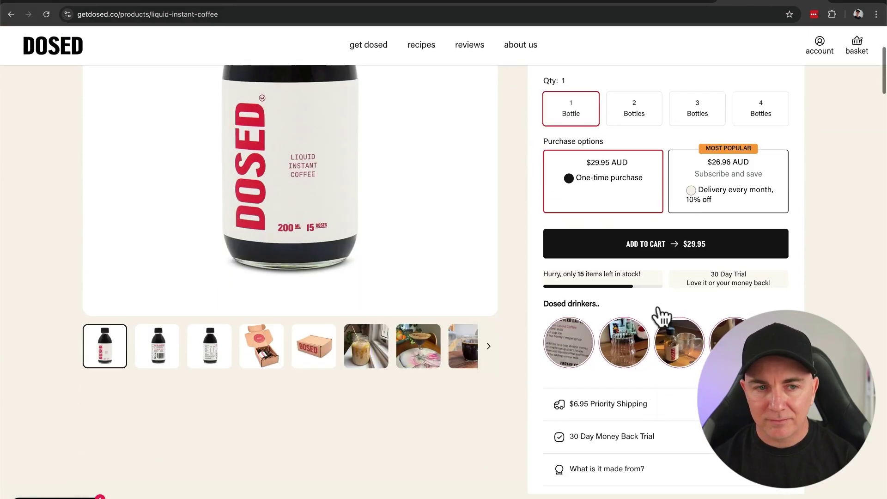
click(662, 252)
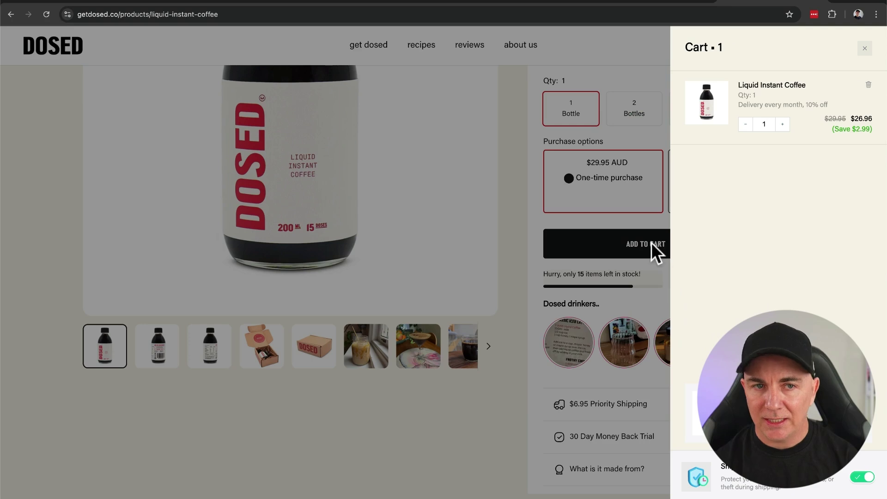
- Check TikTok Pixel Helper for Pageview, ViewContent and AddToCart events, expanding their details
click(832, 15)
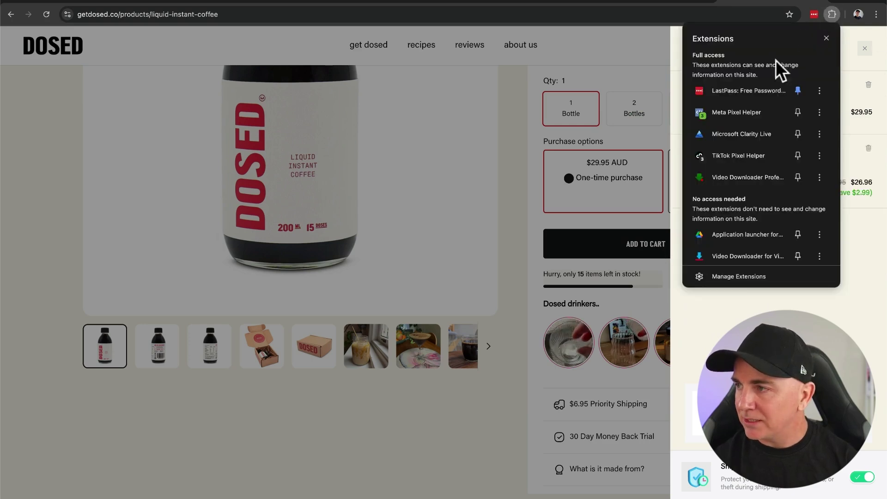
click(743, 160)
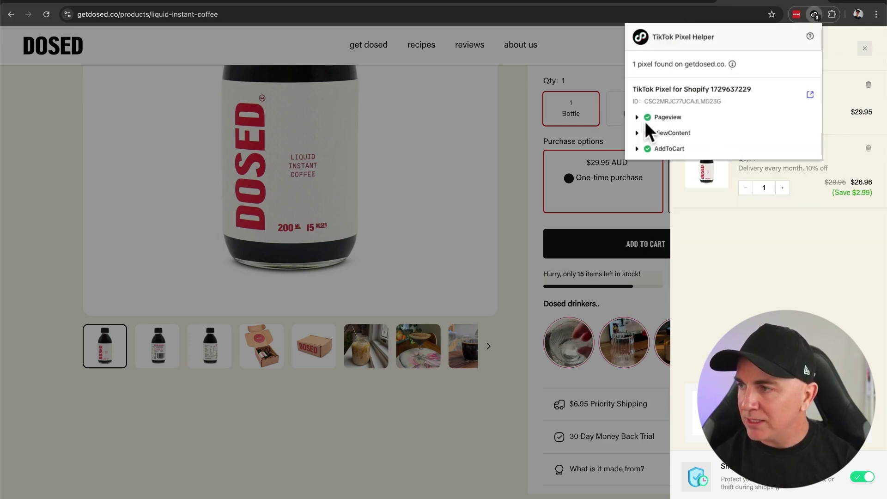
click(647, 120)
click(640, 211)
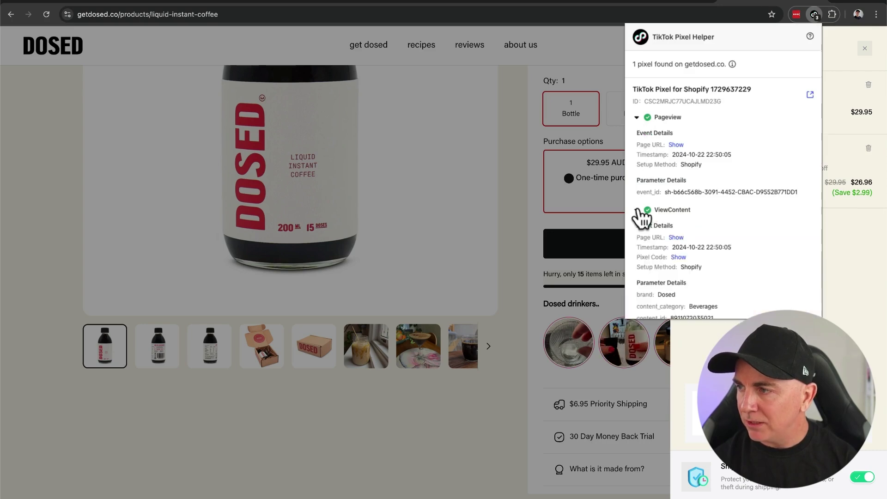
scroll(651, 249, down, 3)
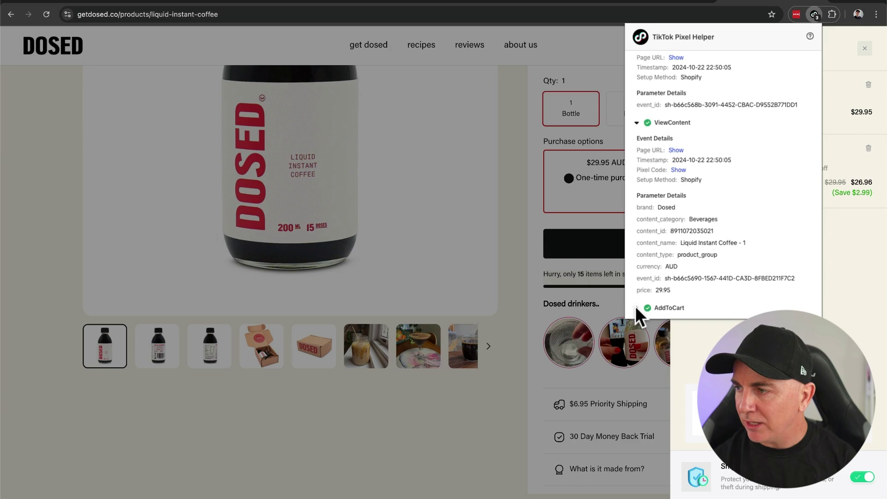
scroll(694, 214, up, 4)
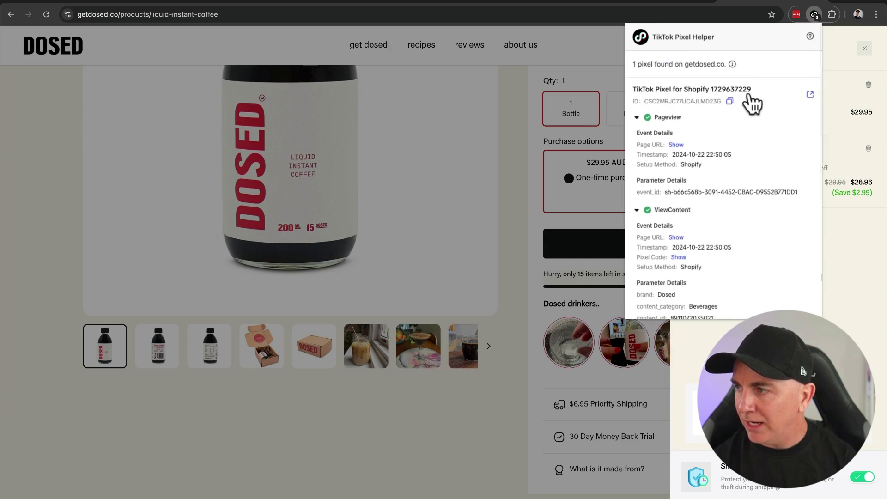